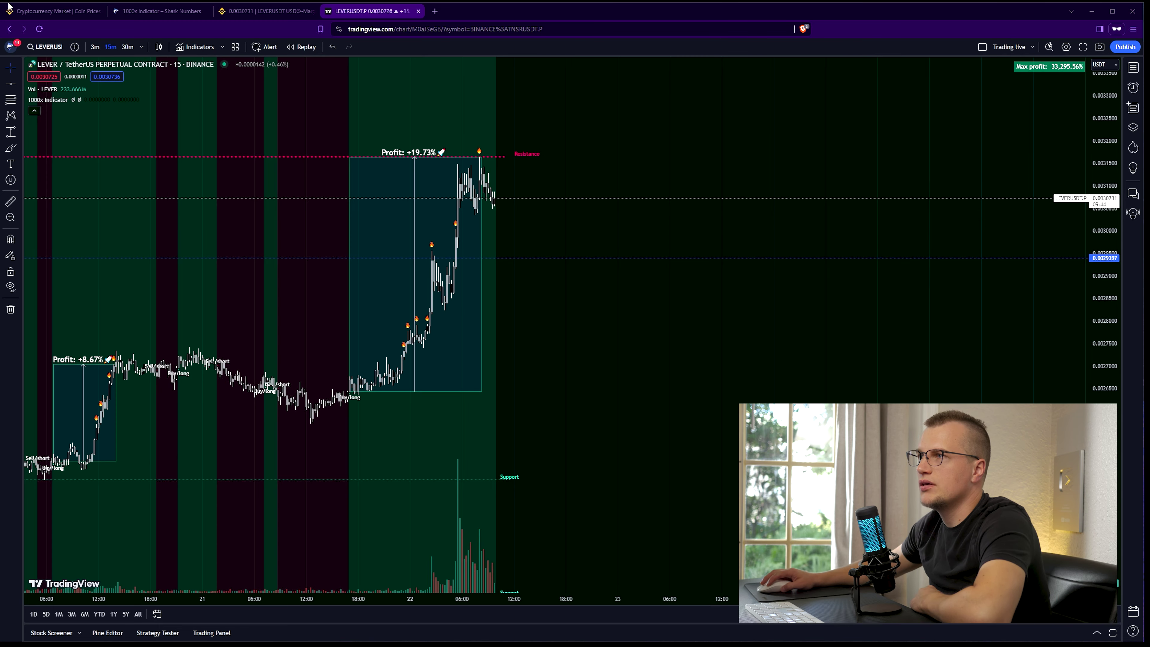
pyautogui.click(159, 10)
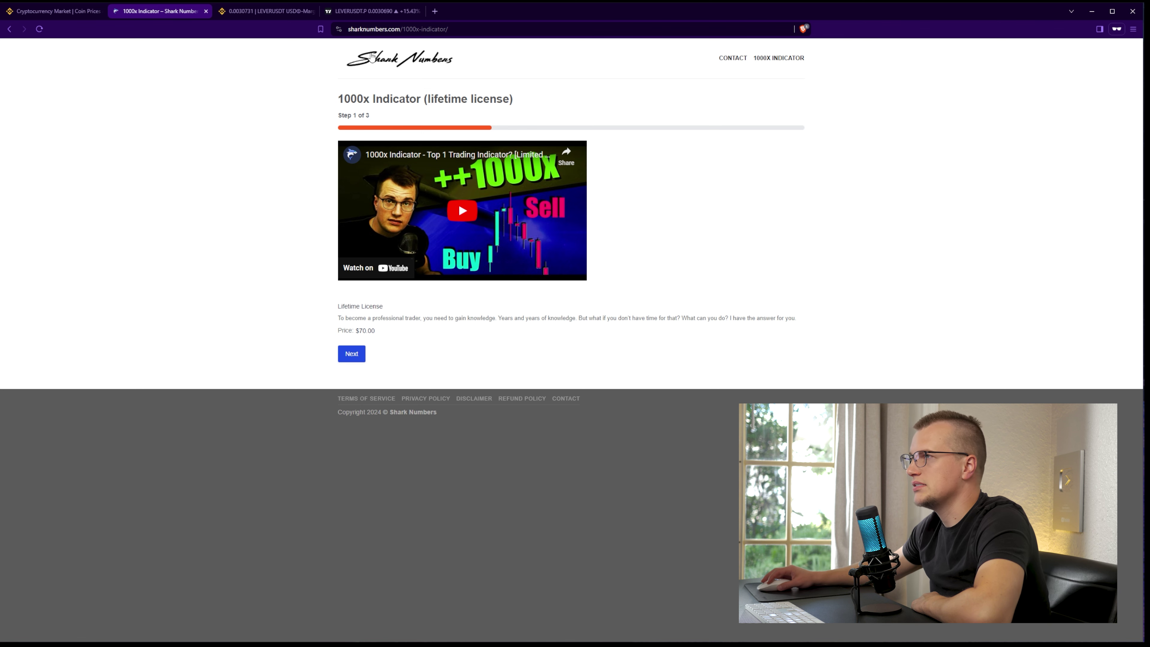
pyautogui.click(357, 11)
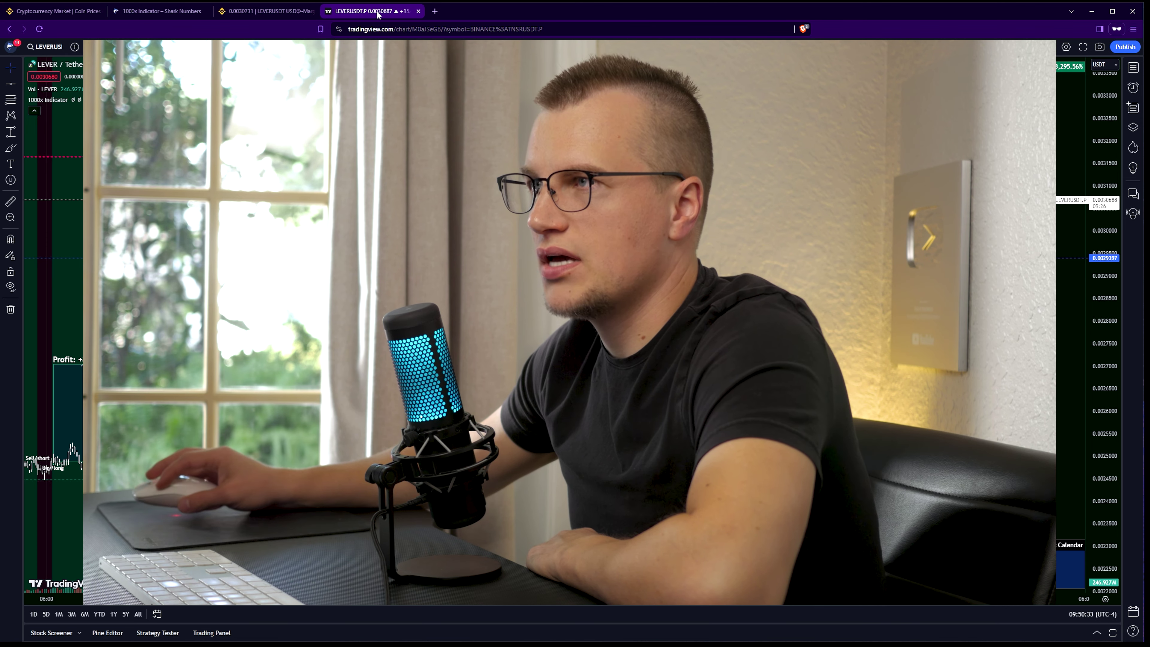
# Move from the LEVERUSDT futures page to Binance's Markets Overview futures list, showing LEVERUSDT up 16.84%.
pyautogui.click(306, 12)
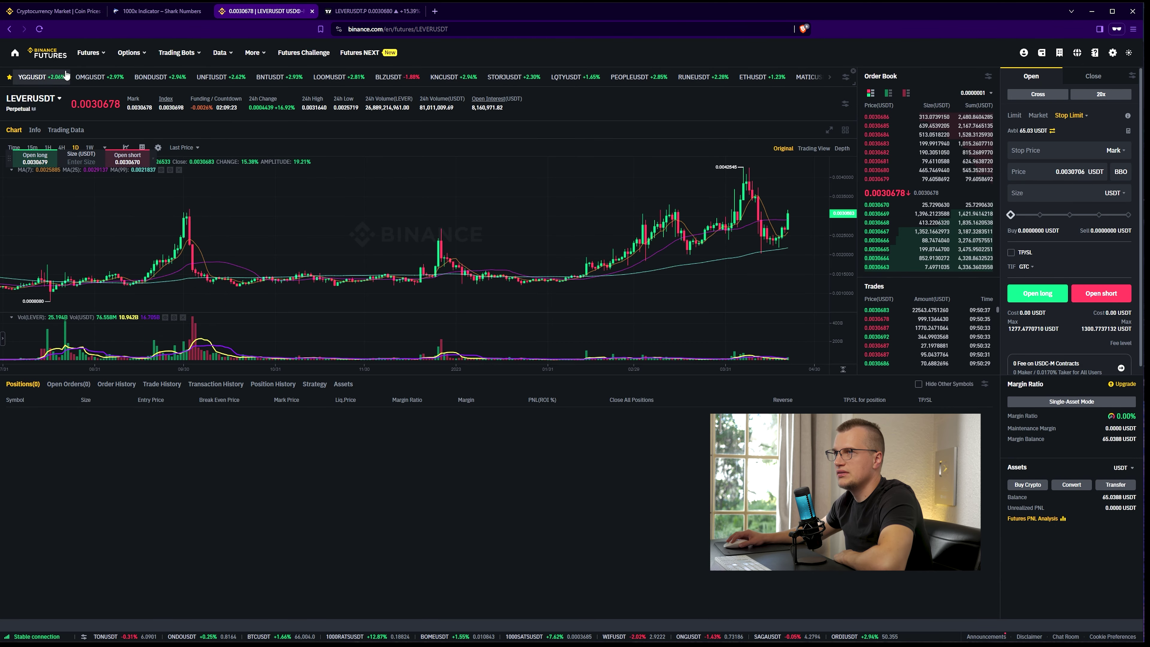
pyautogui.click(64, 13)
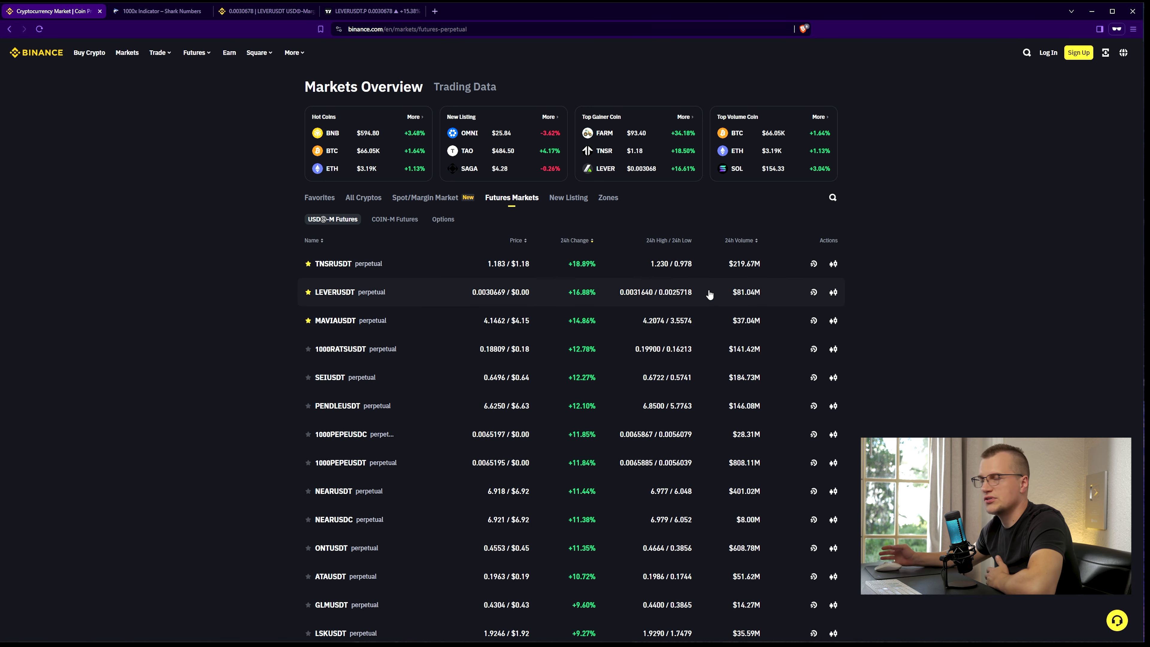
# Return to the TradingView LEVERUSDT.P chart.
pyautogui.click(372, 10)
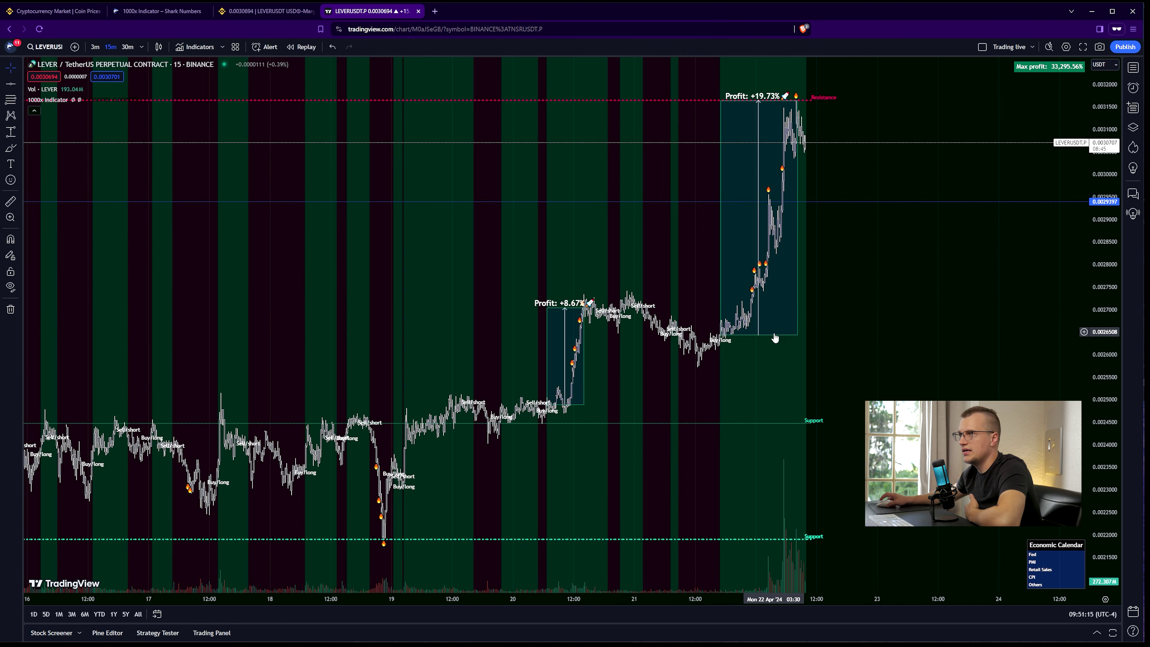
# Center the recent rally and circle it, plus its pullback and rebound, with green brush loops.
pyautogui.moveTo(776, 338); pyautogui.dragTo(585, 445)
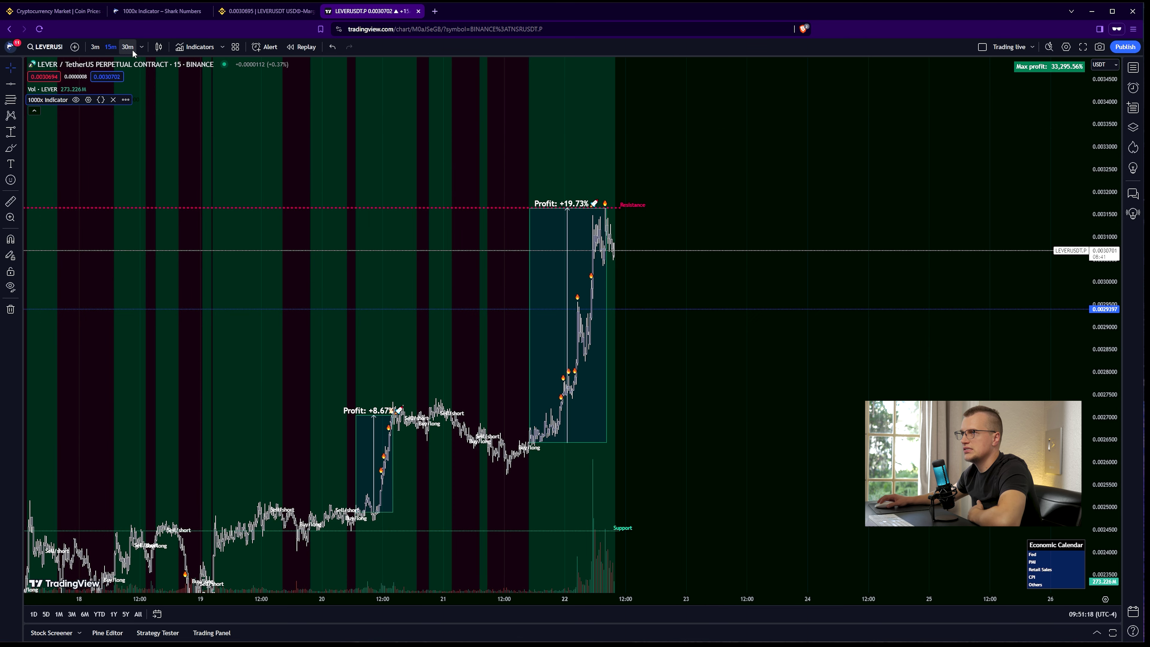
pyautogui.moveTo(135, 429); pyautogui.dragTo(523, 329)
pyautogui.moveTo(231, 316); pyautogui.dragTo(185, 329)
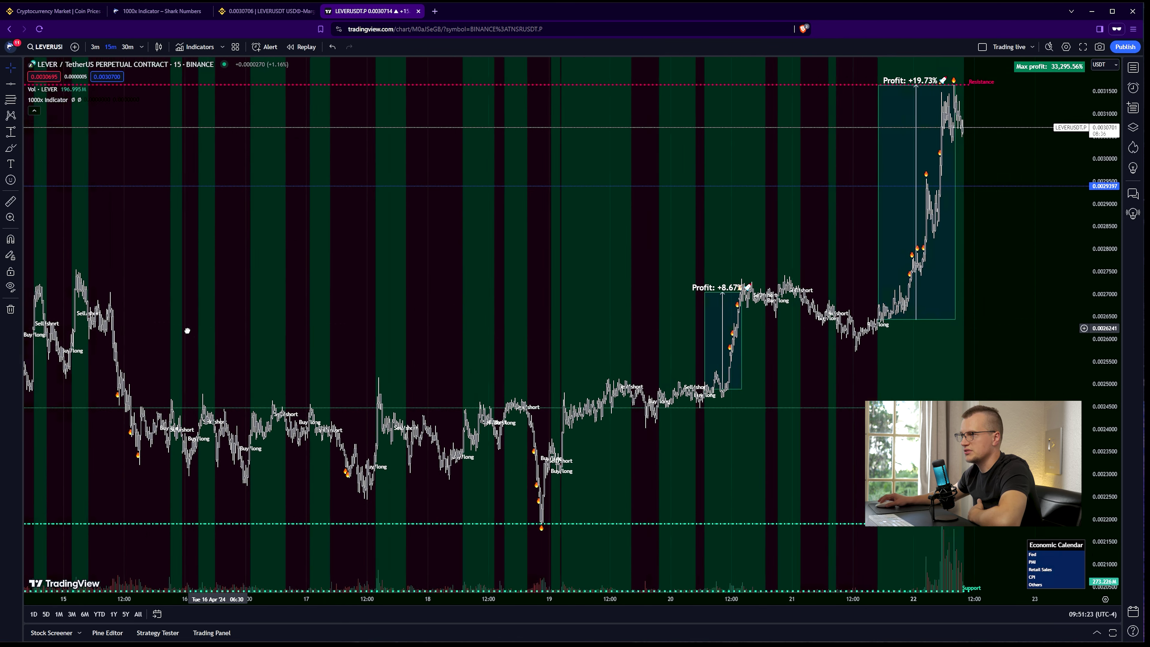
pyautogui.moveTo(405, 325); pyautogui.dragTo(283, 368)
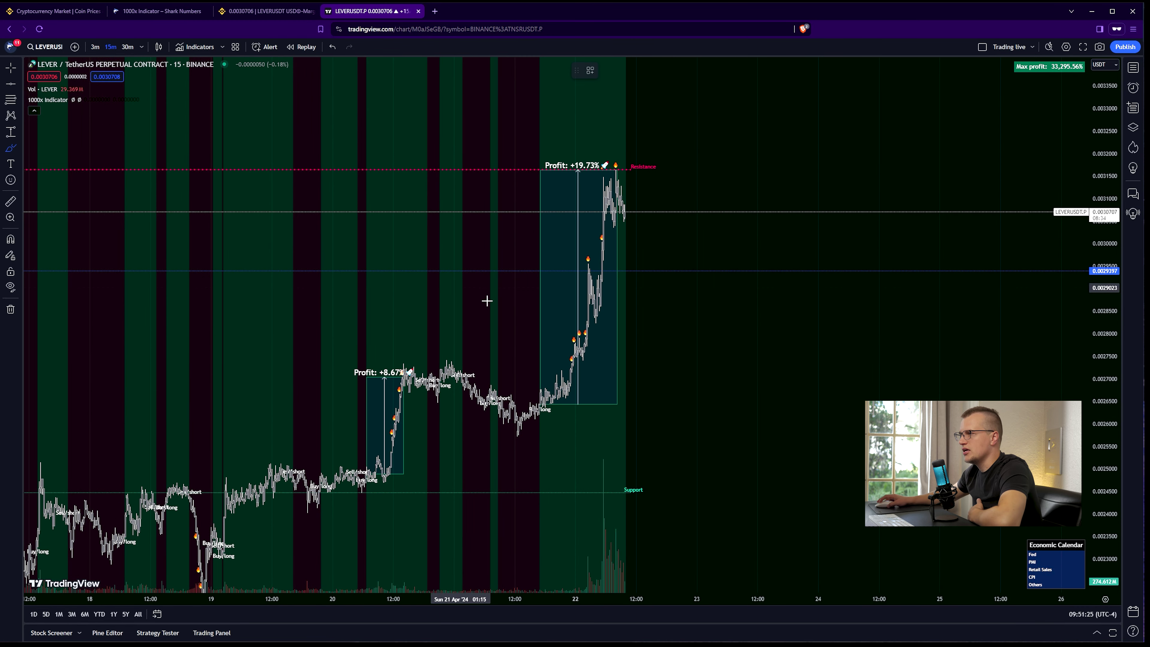
pyautogui.moveTo(555, 362)
pyautogui.mouseDown()
pyautogui.moveTo(632, 171)
pyautogui.moveTo(563, 298)
pyautogui.mouseUp()
pyautogui.moveTo(501, 374)
pyautogui.mouseDown()
pyautogui.moveTo(549, 430)
pyautogui.moveTo(555, 363)
pyautogui.mouseUp()
pyautogui.moveTo(471, 366)
pyautogui.mouseDown()
pyautogui.moveTo(363, 421)
pyautogui.moveTo(446, 386)
pyautogui.mouseUp()
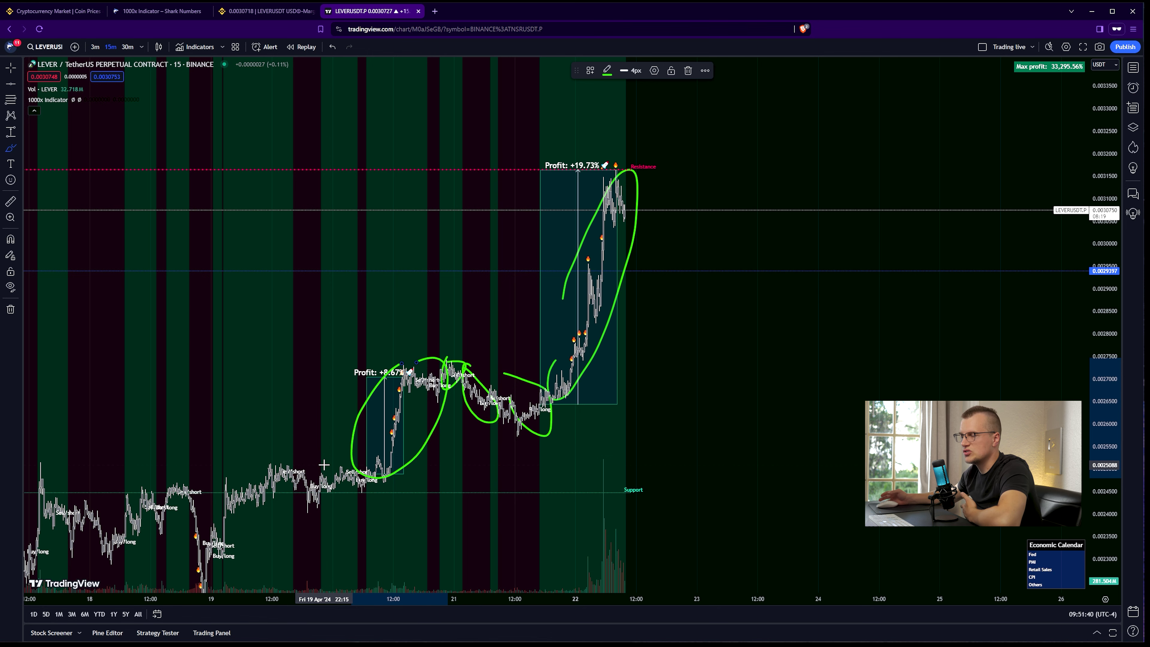
# Zoom out and loop the earlier drop-and-rebound and the early April dip in green.
pyautogui.scroll(-2, 325, 467)
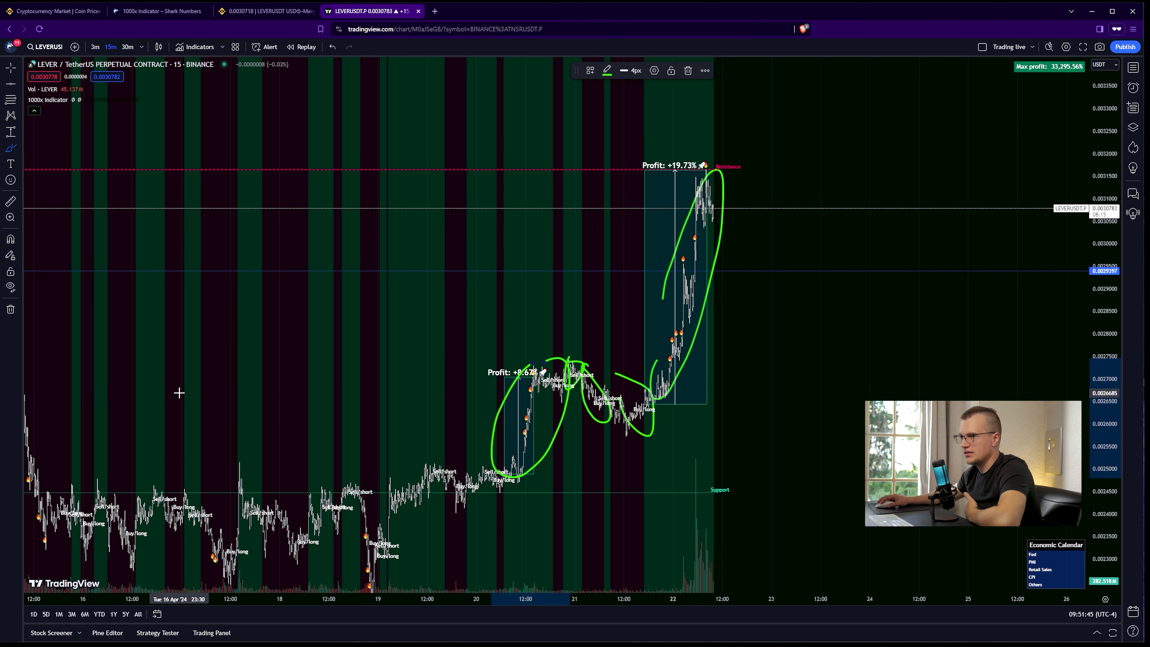
pyautogui.scroll(-4, 172, 373)
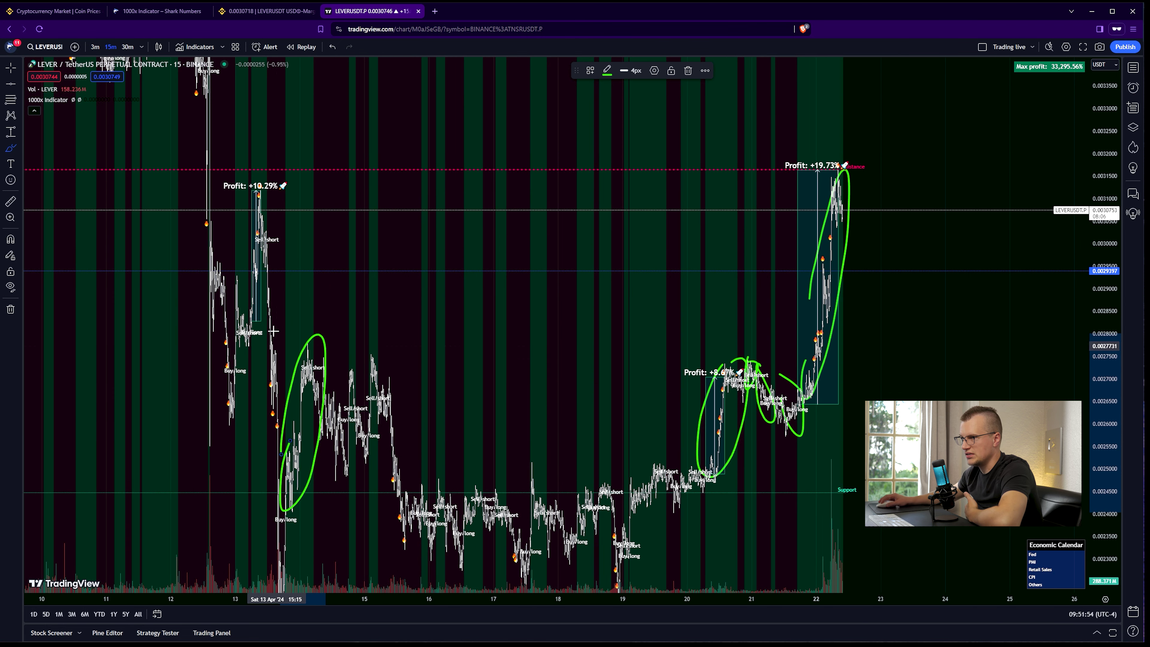
pyautogui.moveTo(259, 231)
pyautogui.mouseDown()
pyautogui.moveTo(297, 344)
pyautogui.moveTo(270, 420)
pyautogui.mouseUp()
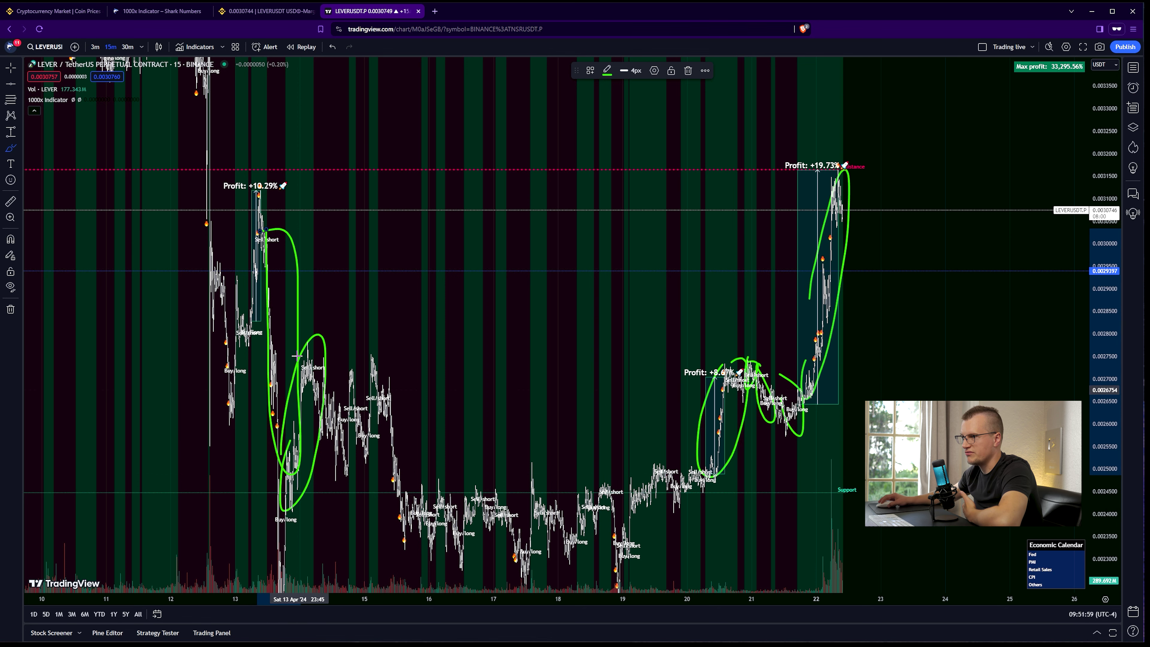
pyautogui.scroll(-3, 297, 372)
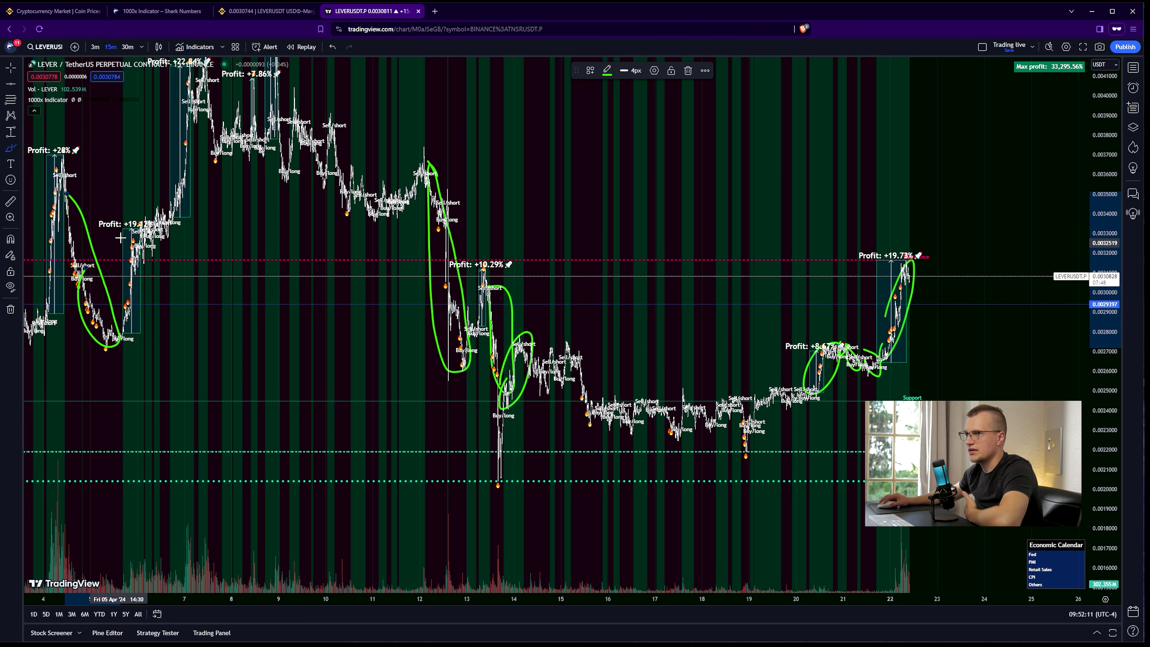
pyautogui.moveTo(111, 338); pyautogui.dragTo(119, 344)
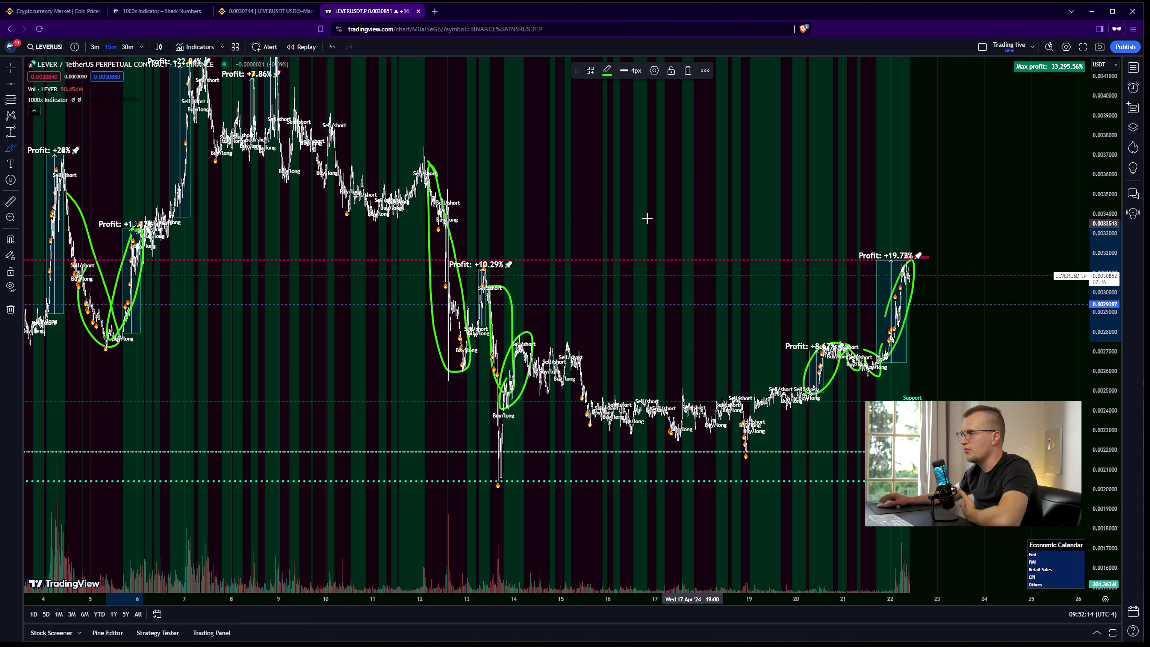
# Remove all drawings from the chart and frame the latest days around the +19.73% rally.
pyautogui.rightClick(611, 231)
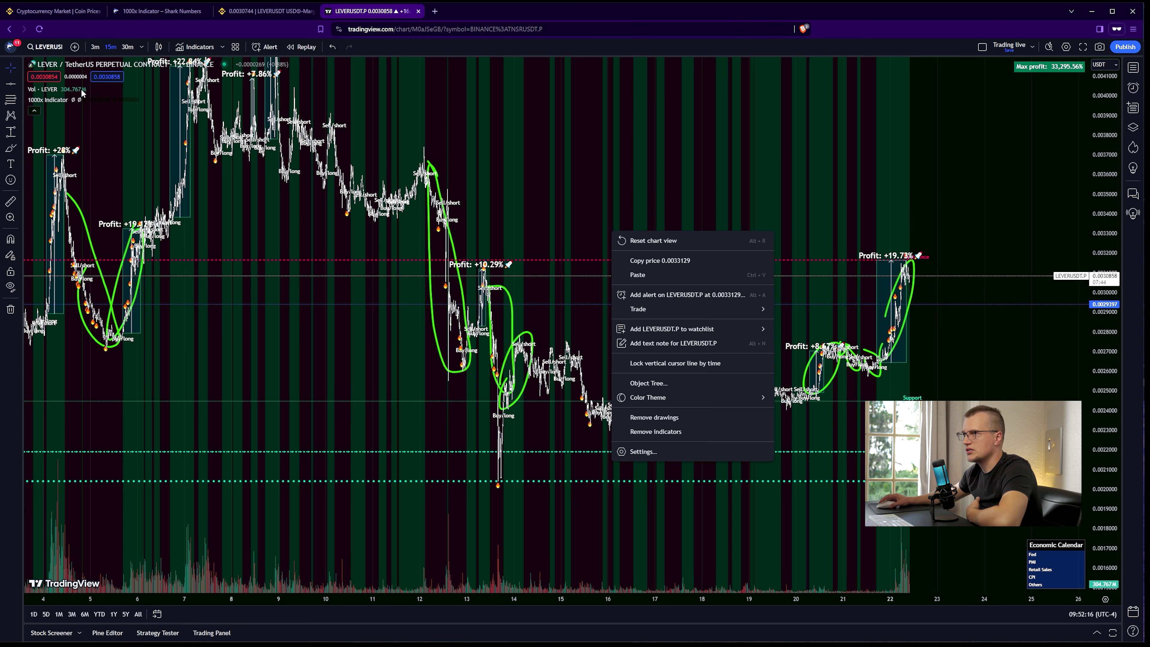
pyautogui.click(13, 73)
pyautogui.scroll(5, 699, 337)
pyautogui.moveTo(698, 337); pyautogui.dragTo(610, 309)
pyautogui.scroll(-2, 563, 318)
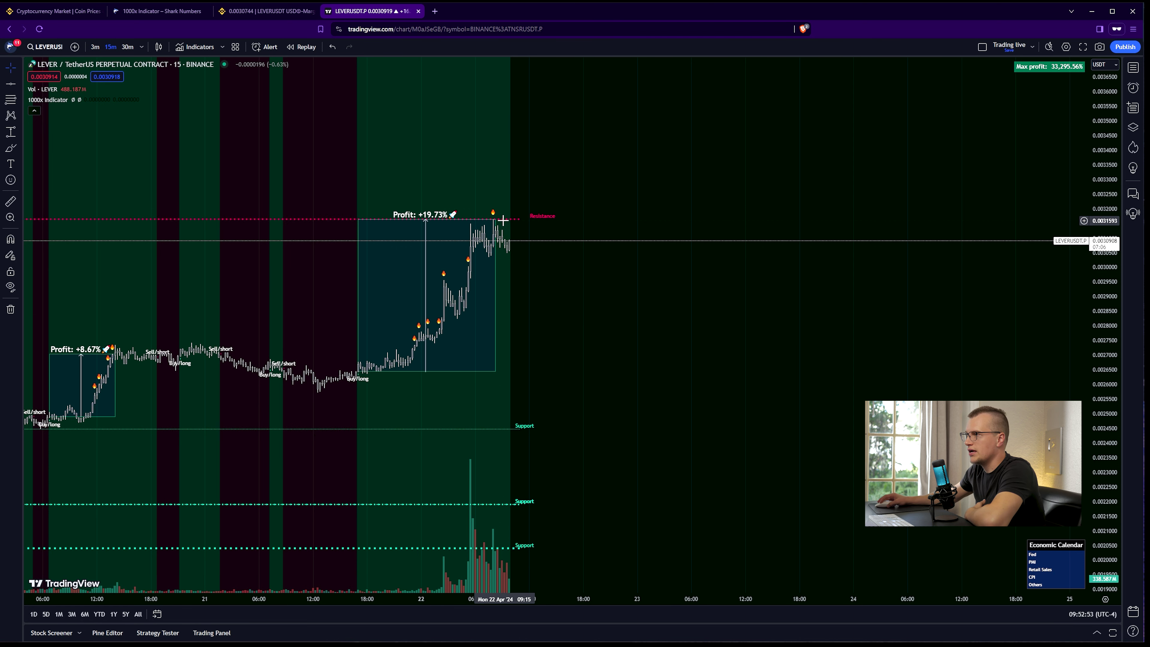
pyautogui.moveTo(564, 285); pyautogui.dragTo(578, 270)
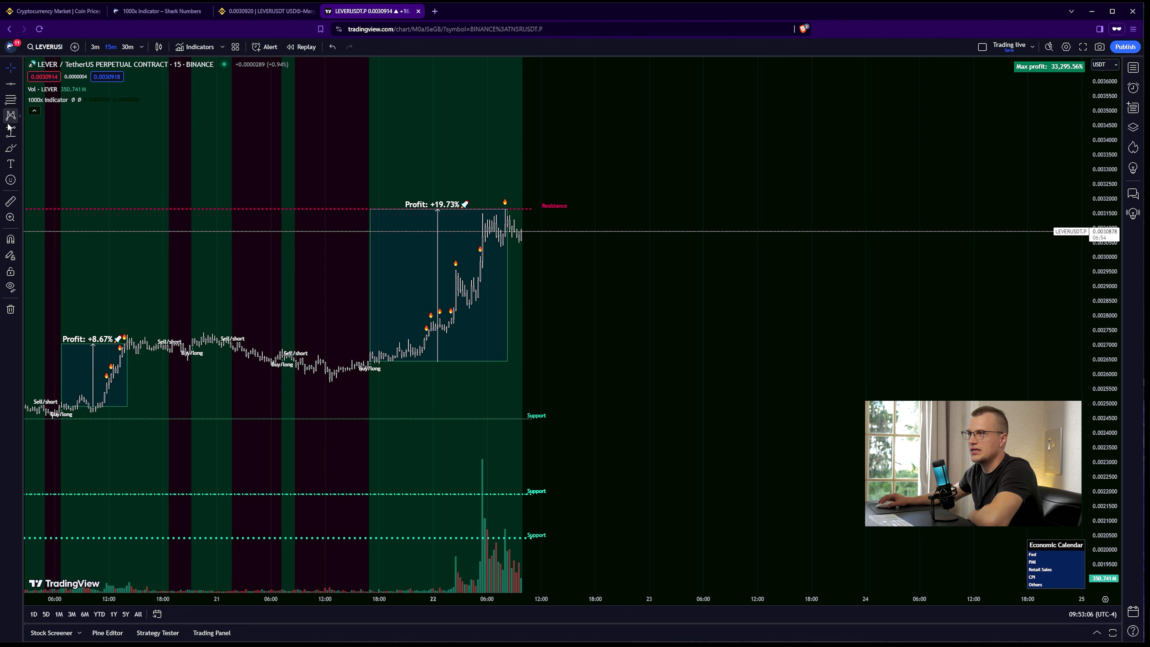
pyautogui.click(11, 148)
pyautogui.moveTo(397, 117)
pyautogui.mouseDown()
pyautogui.moveTo(376, 149)
pyautogui.moveTo(519, 142)
pyautogui.moveTo(398, 119)
pyautogui.moveTo(319, 165)
pyautogui.moveTo(299, 140)
pyautogui.moveTo(378, 154)
pyautogui.mouseUp()
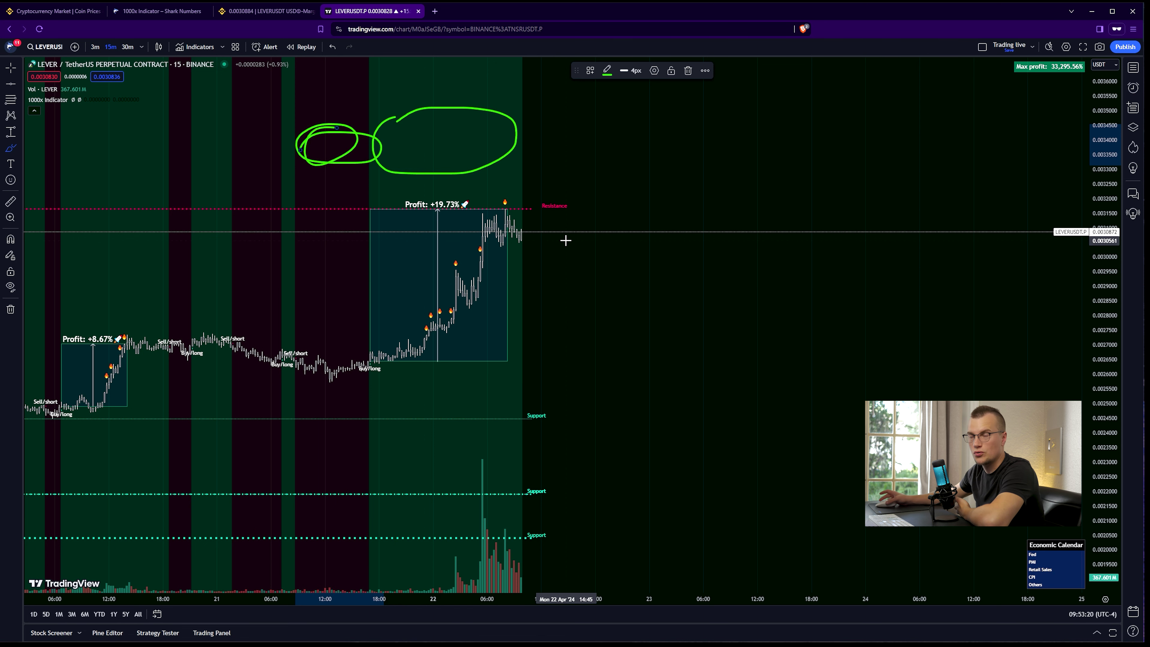
pyautogui.hotkey('ctrl', 'z')
pyautogui.hotkey('ctrl', 'z')
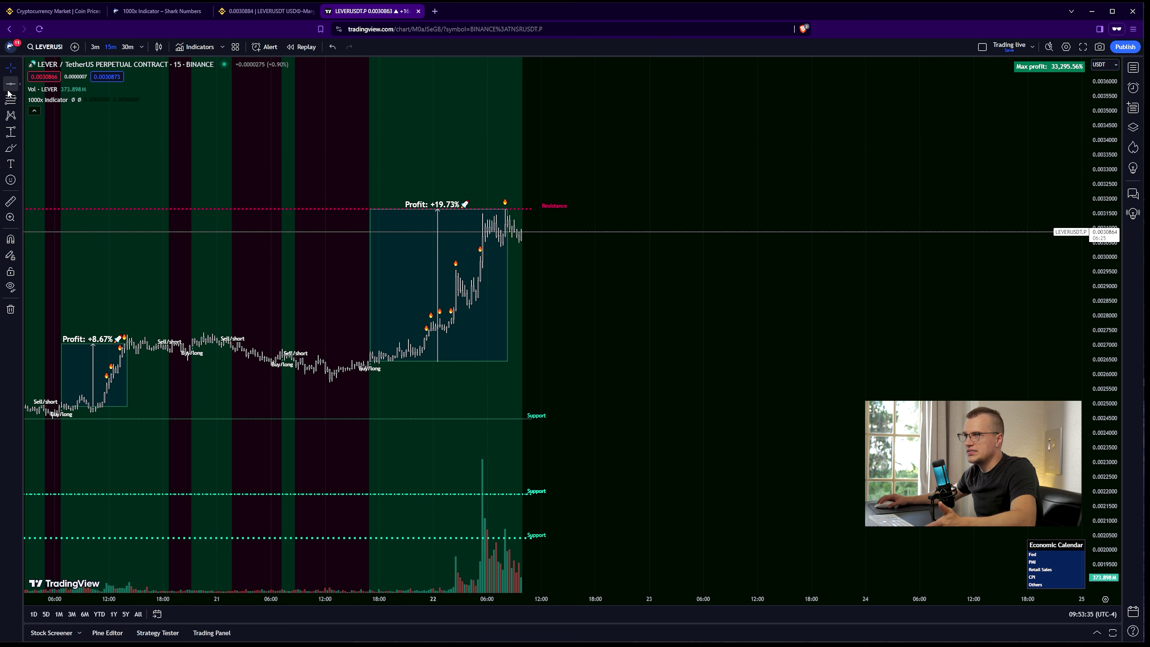
# Draw a Fibonacci retracement from the 0.0031638 resistance high down to the 0.0025675 rally low.
pyautogui.click(530, 209)
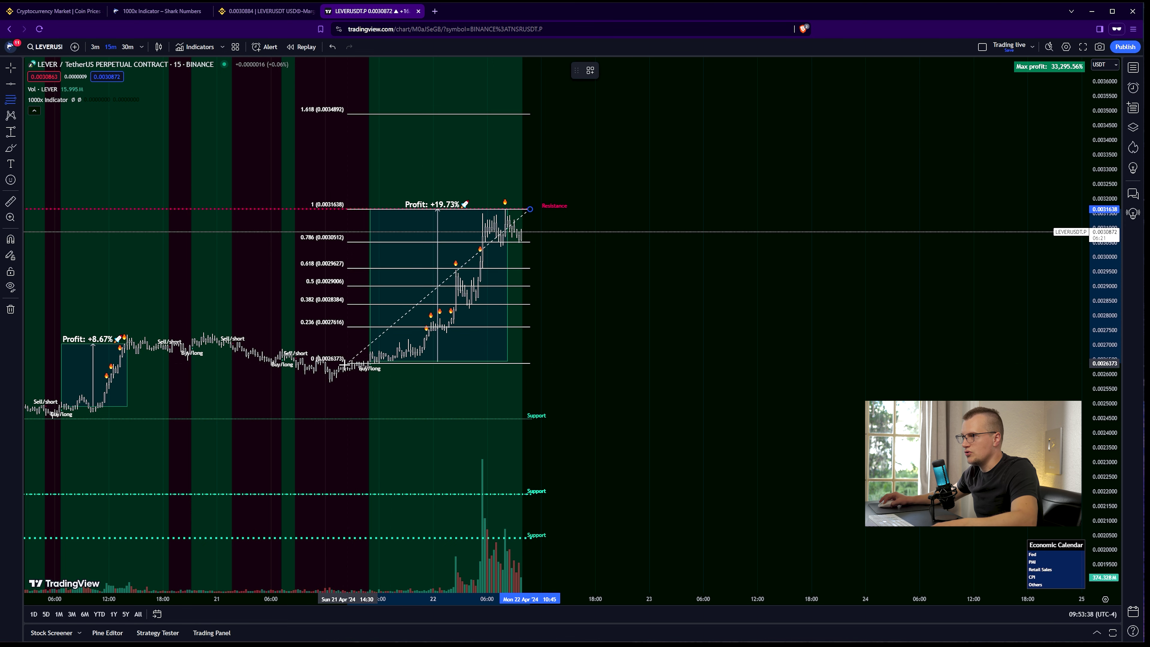
pyautogui.click(320, 384)
pyautogui.moveTo(633, 417); pyautogui.dragTo(635, 386)
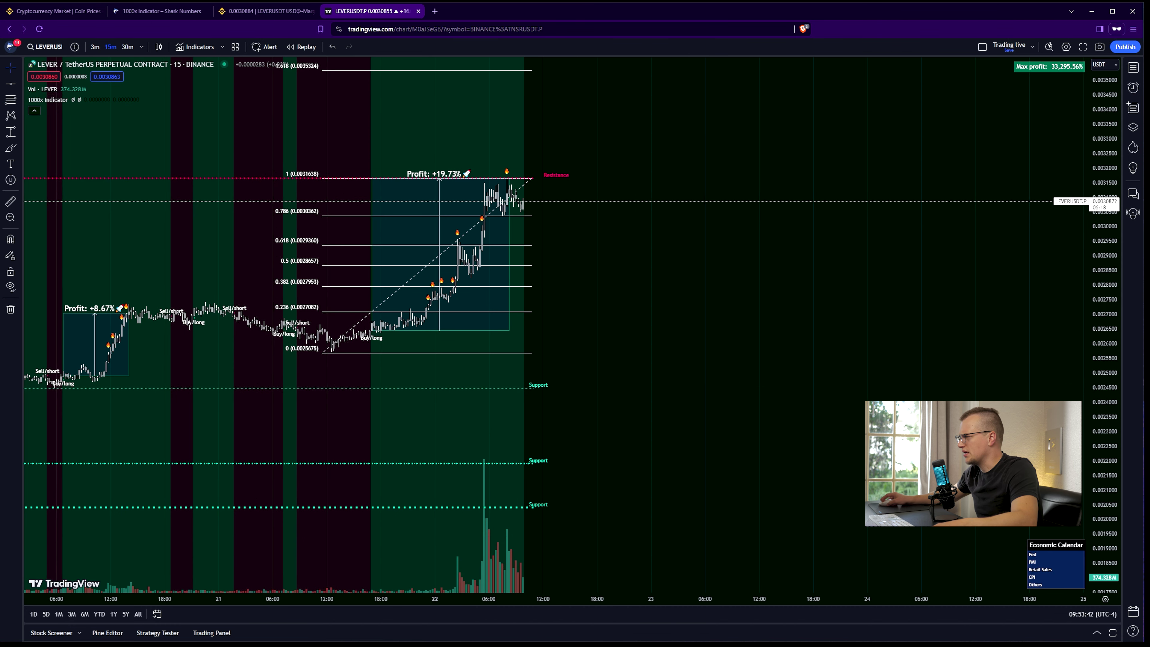
# Circle the 0.786 and 0.618 Fibonacci levels with green brush loops.
pyautogui.click(10, 148)
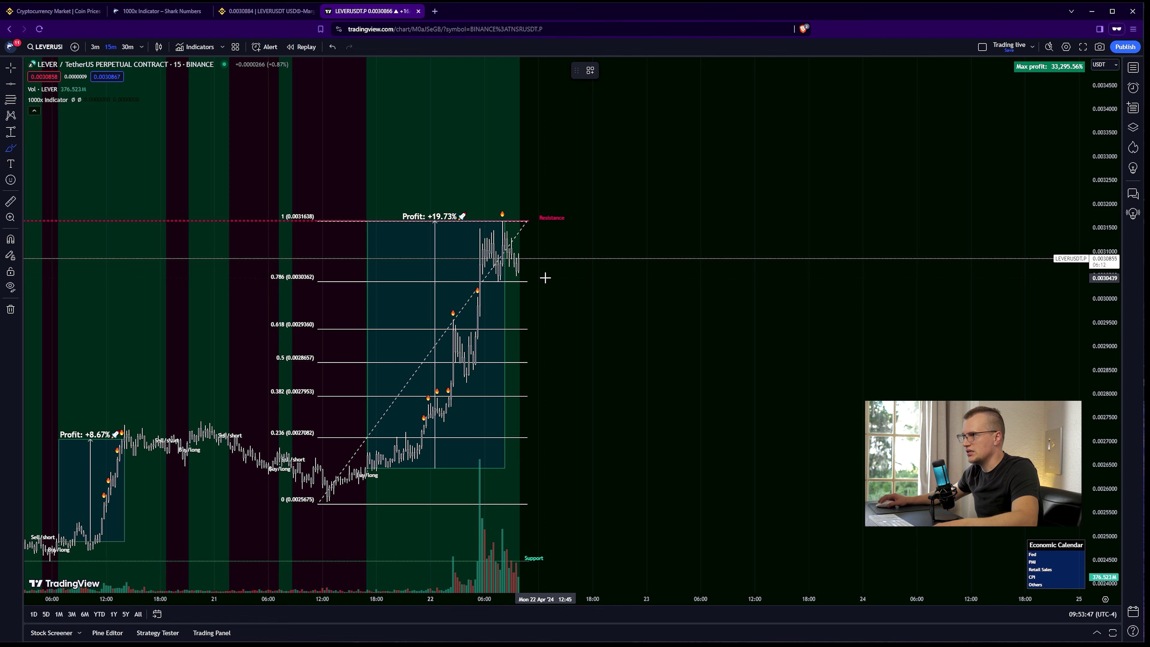
pyautogui.moveTo(546, 277); pyautogui.dragTo(543, 292)
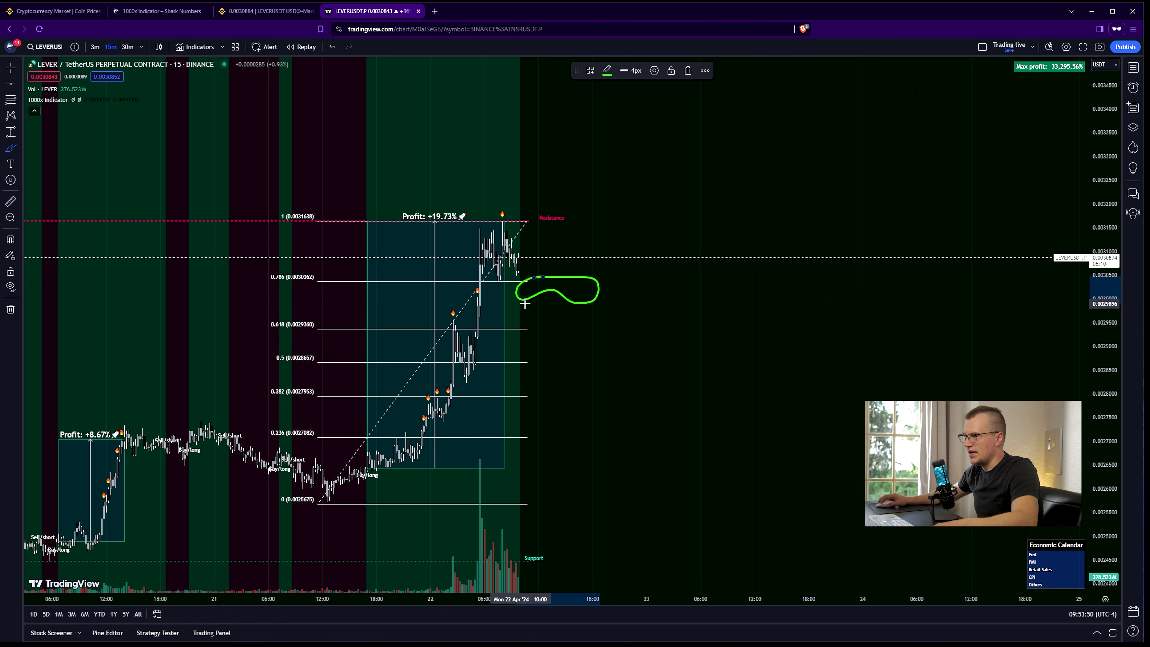
pyautogui.moveTo(567, 326)
pyautogui.mouseDown()
pyautogui.moveTo(518, 328)
pyautogui.moveTo(591, 340)
pyautogui.mouseUp()
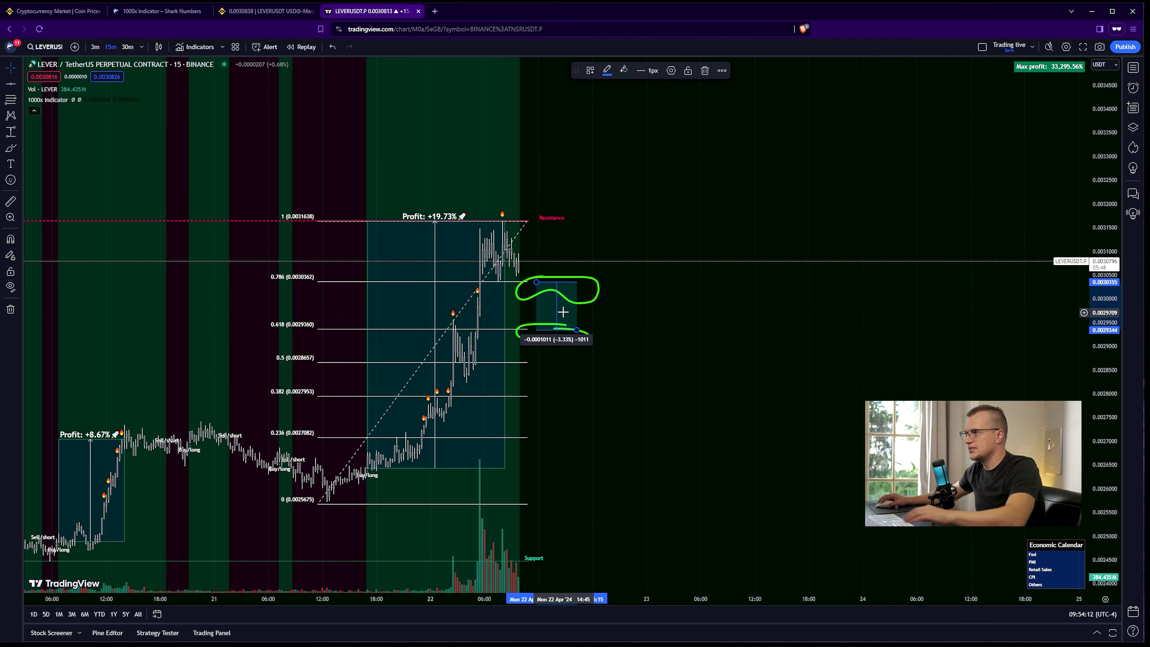
# Delete both green loops at the 0.786 and 0.618 levels.
pyautogui.press('Delete')
pyautogui.click(553, 324)
pyautogui.press('Delete')
# Brush a green pullback path from the latest candles to the 0.618 level and mark 0.5.
pyautogui.click(11, 148)
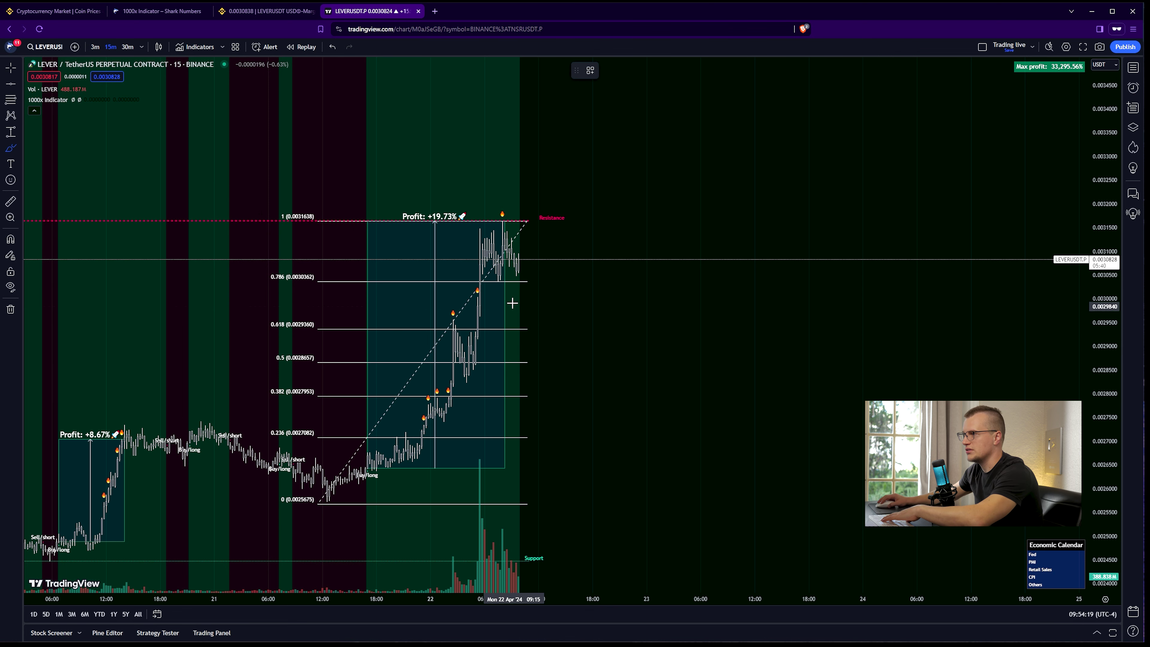
pyautogui.moveTo(519, 257); pyautogui.dragTo(545, 312)
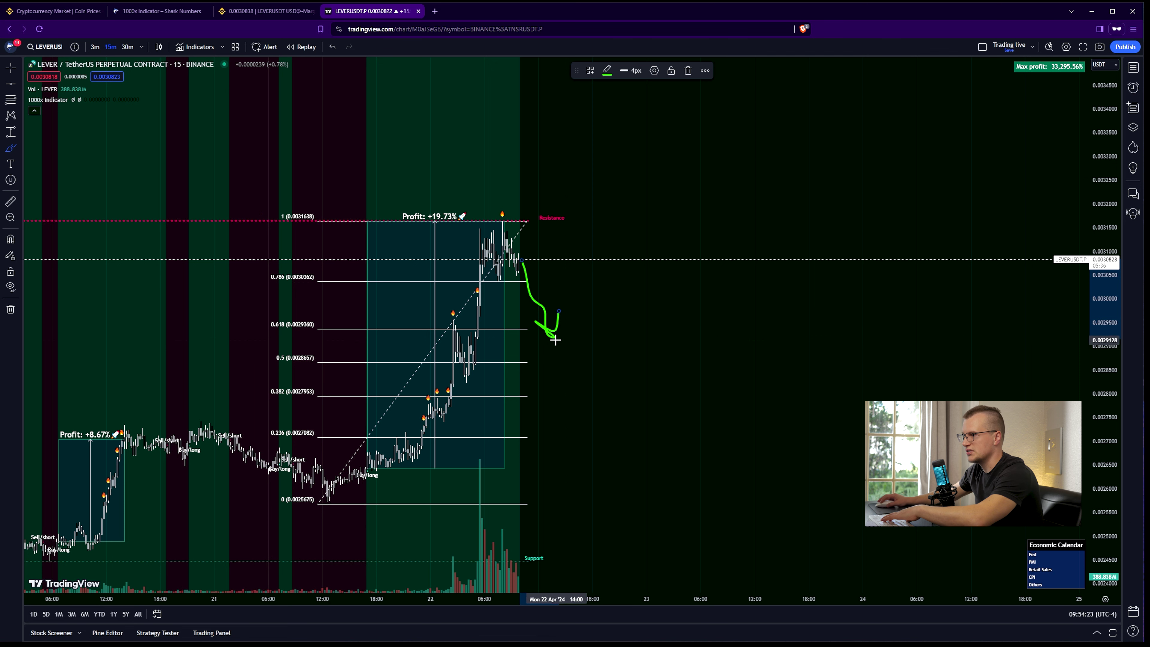
pyautogui.click(539, 332)
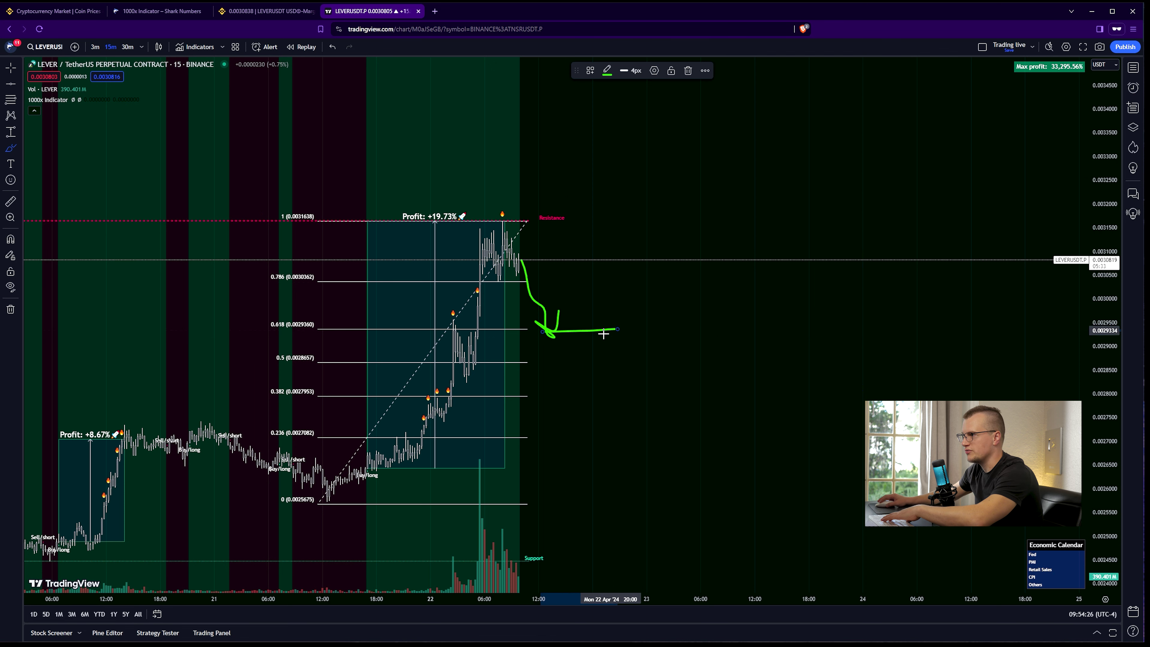
pyautogui.moveTo(600, 362); pyautogui.dragTo(606, 362)
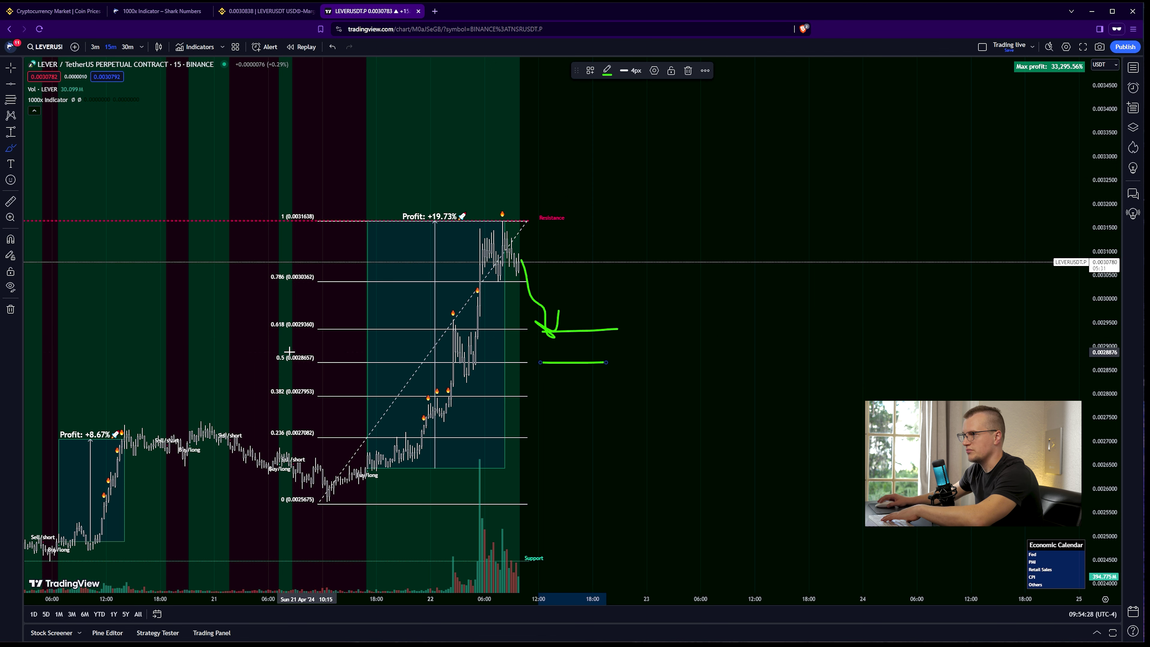
pyautogui.moveTo(284, 352); pyautogui.dragTo(264, 355)
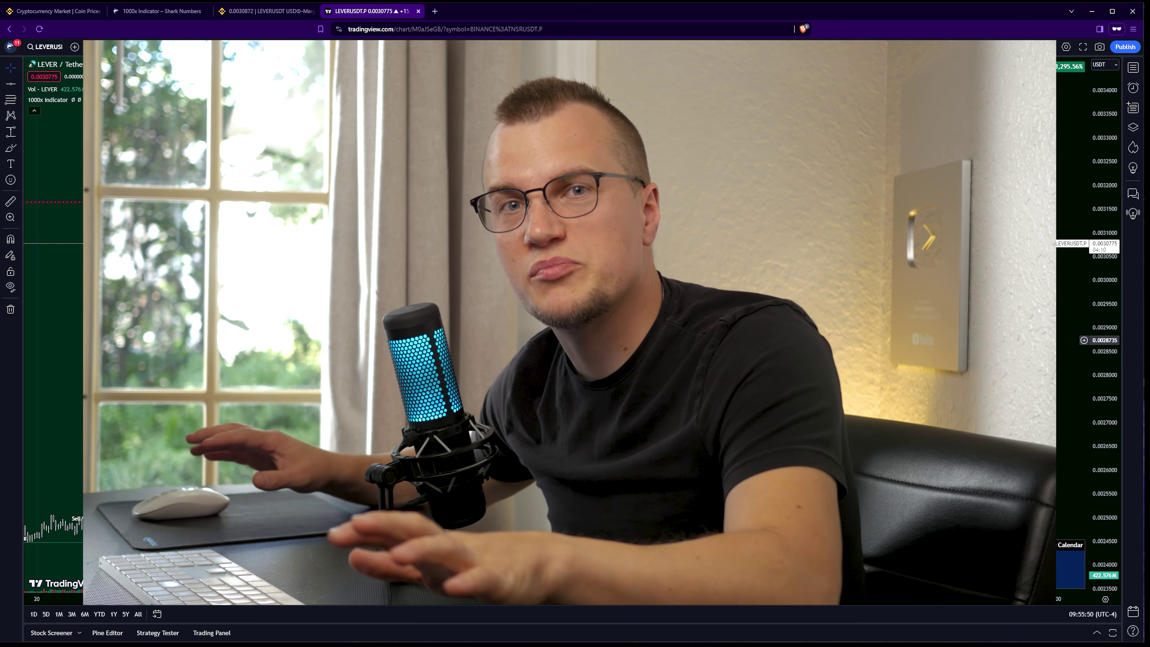
pyautogui.hotkey('ctrl', 'shift', 'Tab')
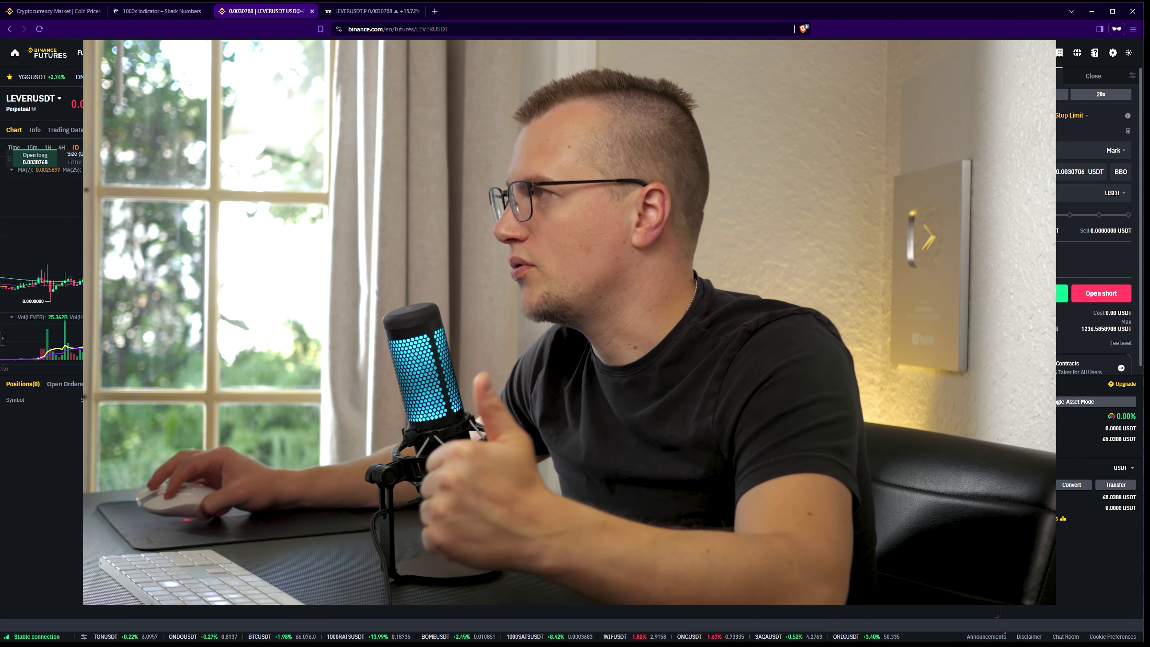
pyautogui.click(1082, 148)
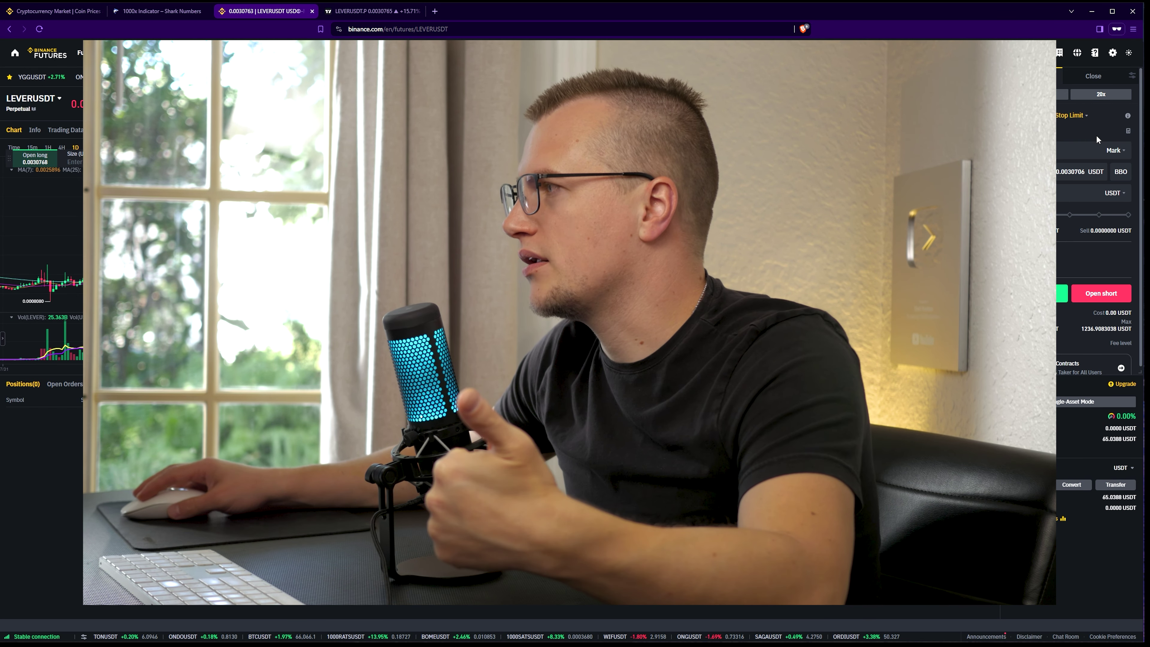
pyautogui.click(1085, 193)
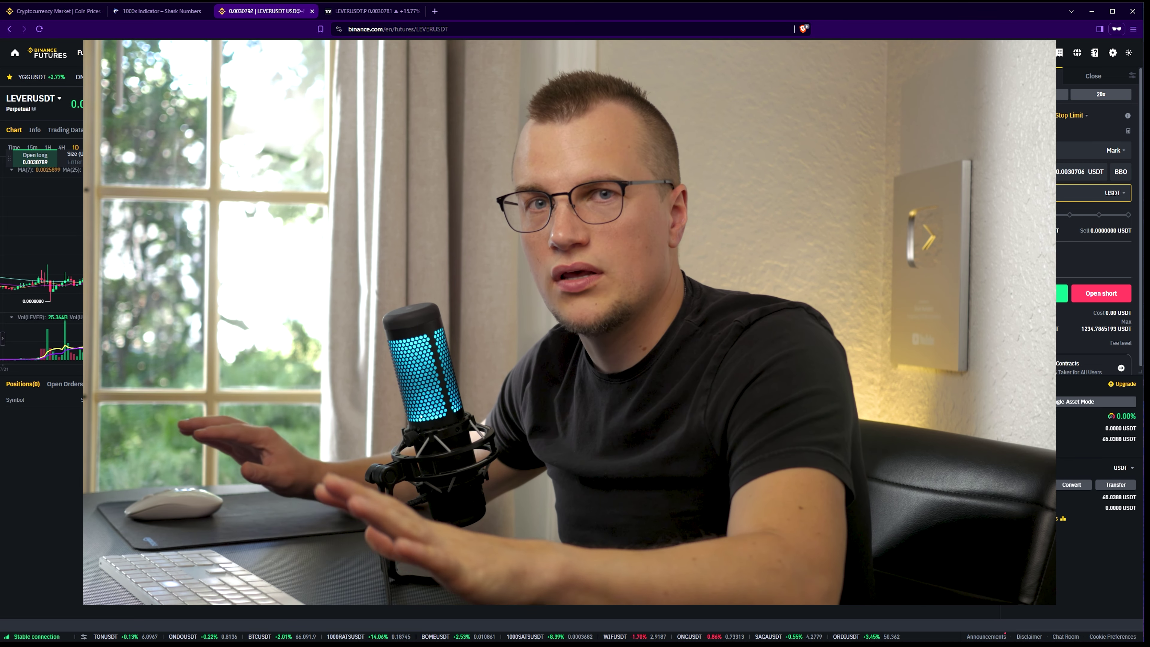
pyautogui.hotkey('ctrl', 'Tab')
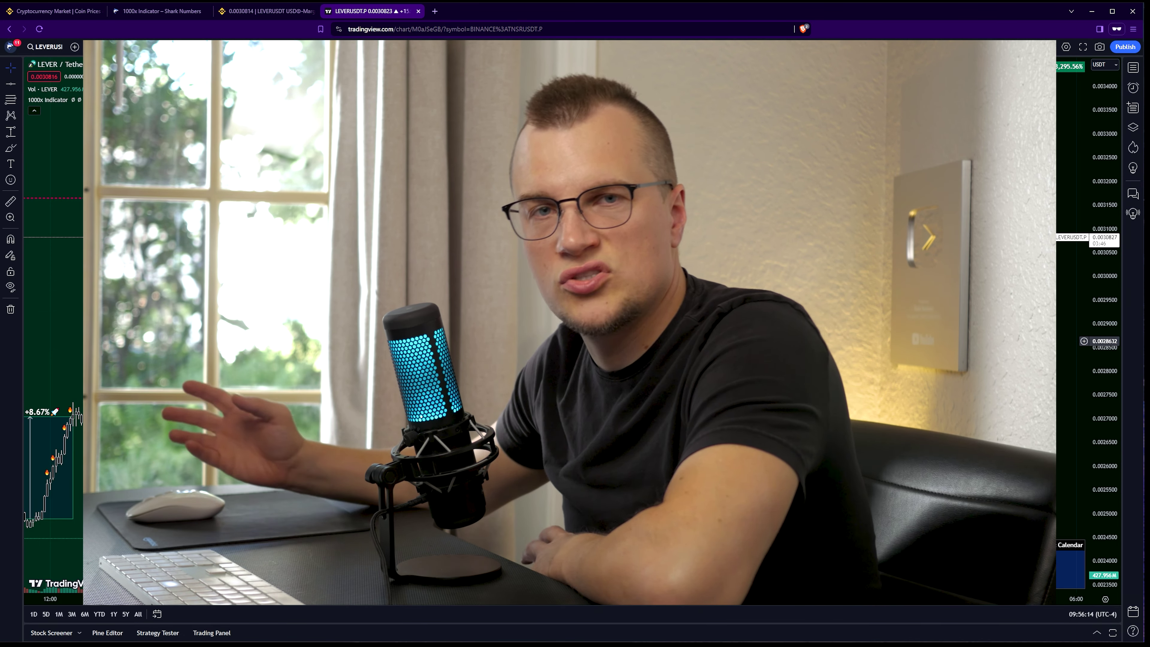